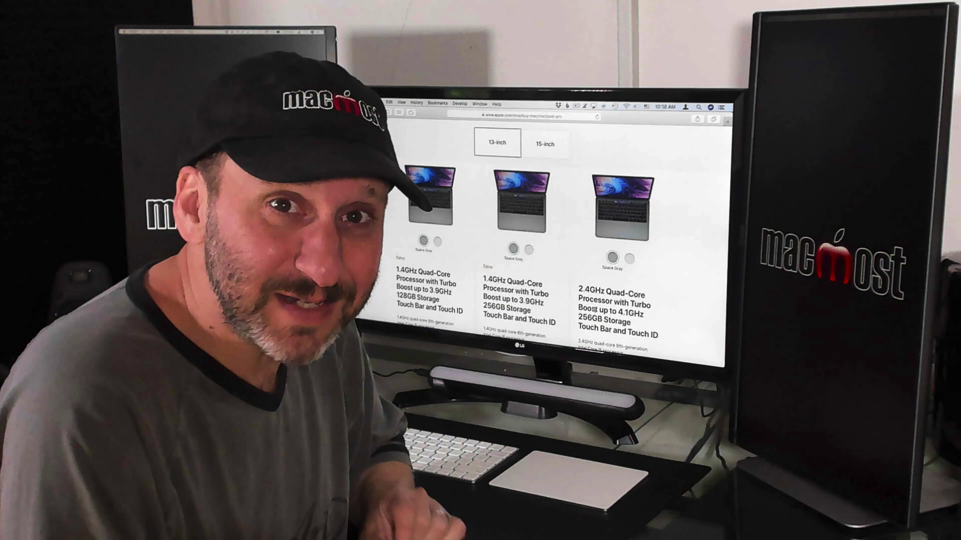
Switch the MacBook Pro buy page to the 15-inch size to list its 6-core and 8-core models.
left_click(544, 144)
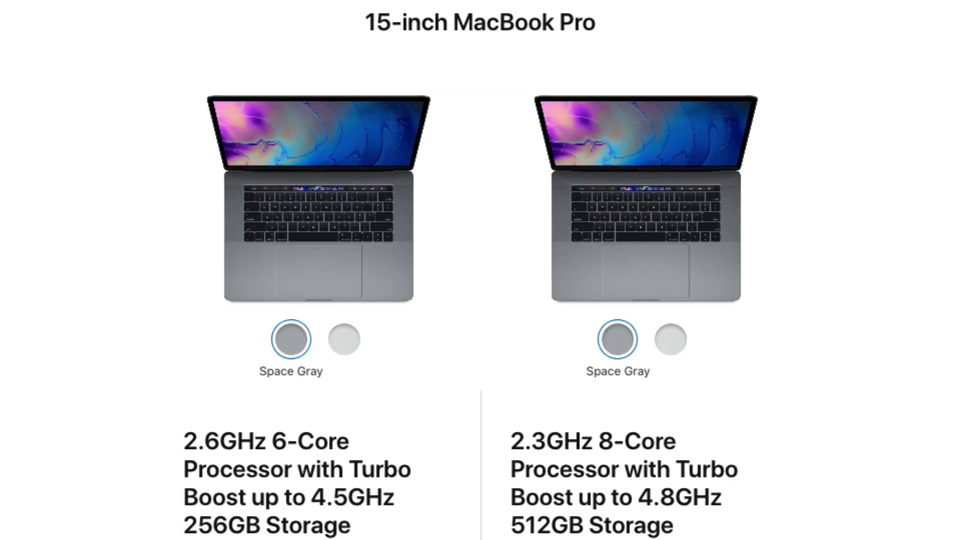
scroll(481, 271, "down", 3)
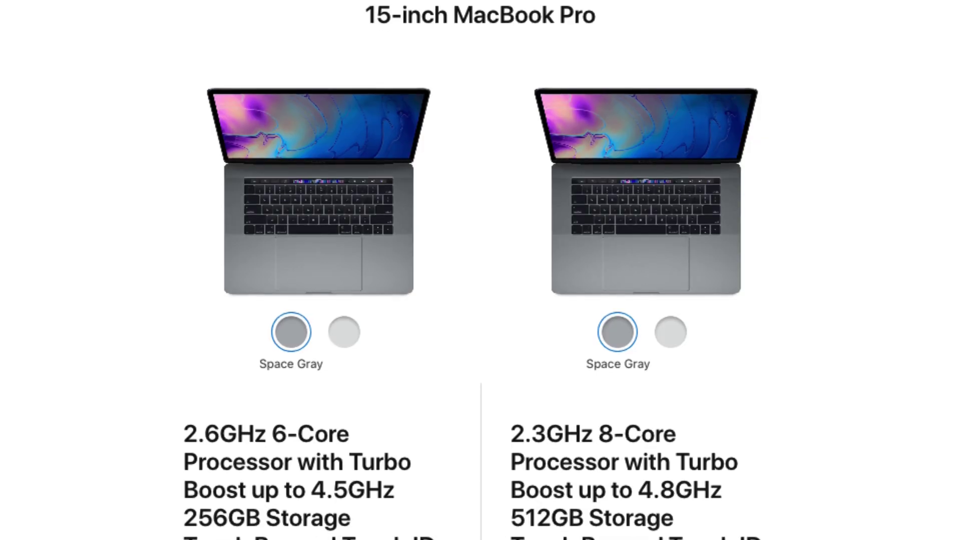
scroll(481, 270, "down", 3)
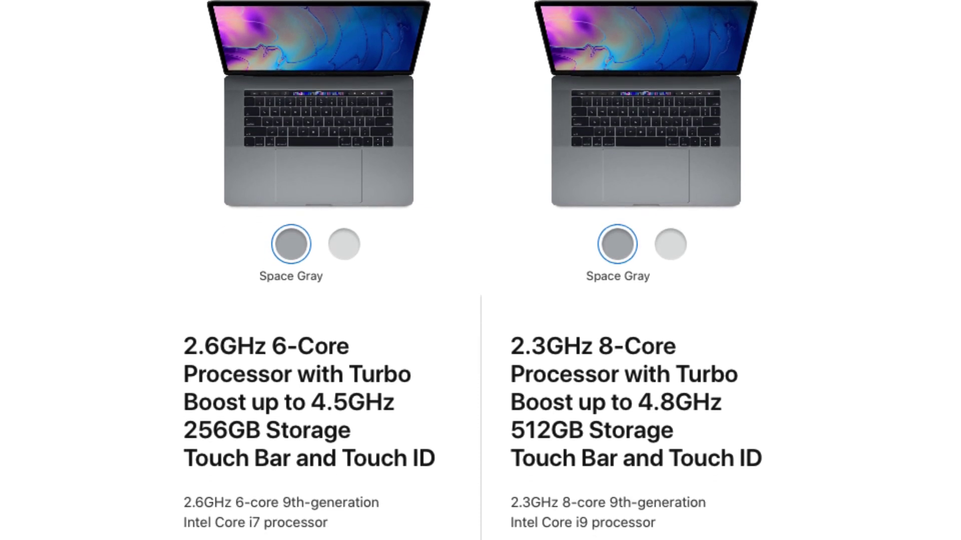
scroll(481, 271, "down", 3)
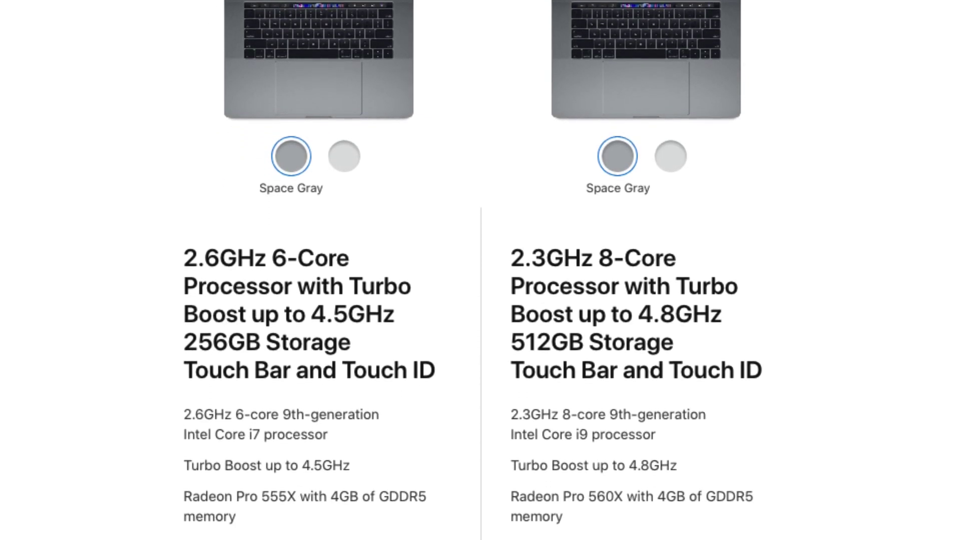
scroll(481, 271, "down", 3)
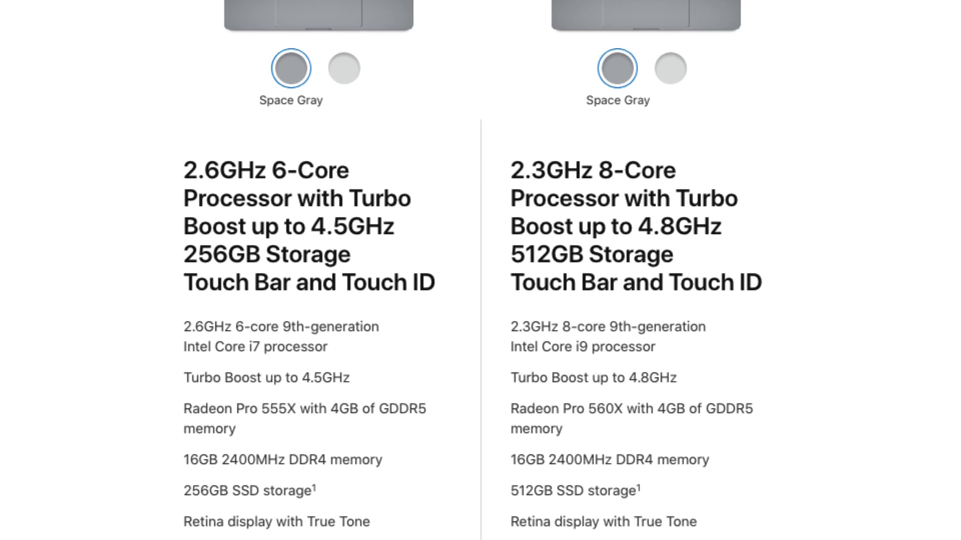
scroll(481, 271, "down", 2)
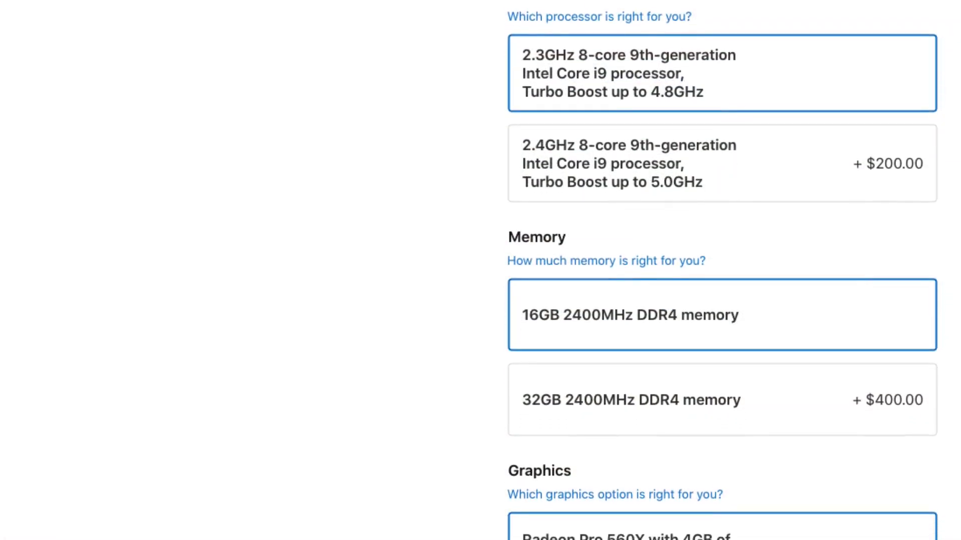
scroll(720, 271, "down", 4)
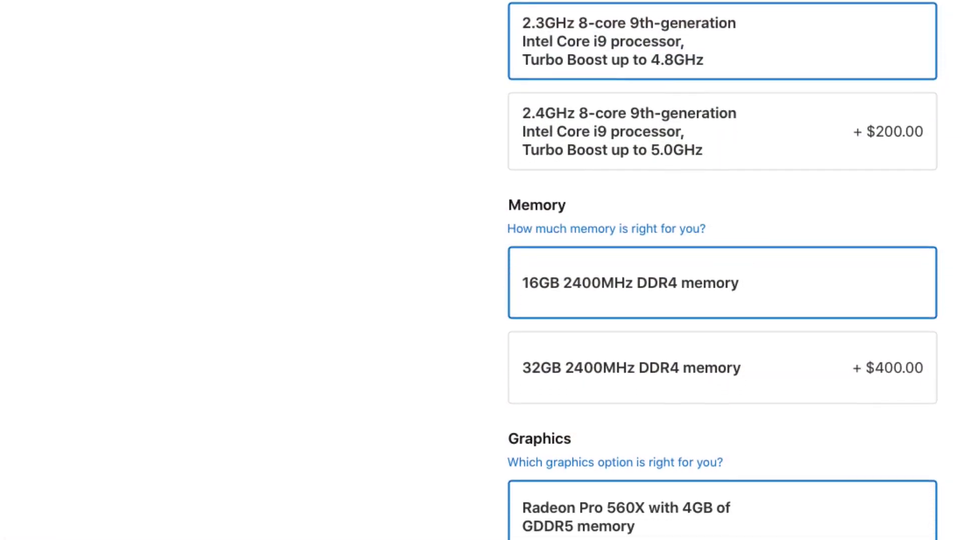
scroll(721, 271, "down", 4)
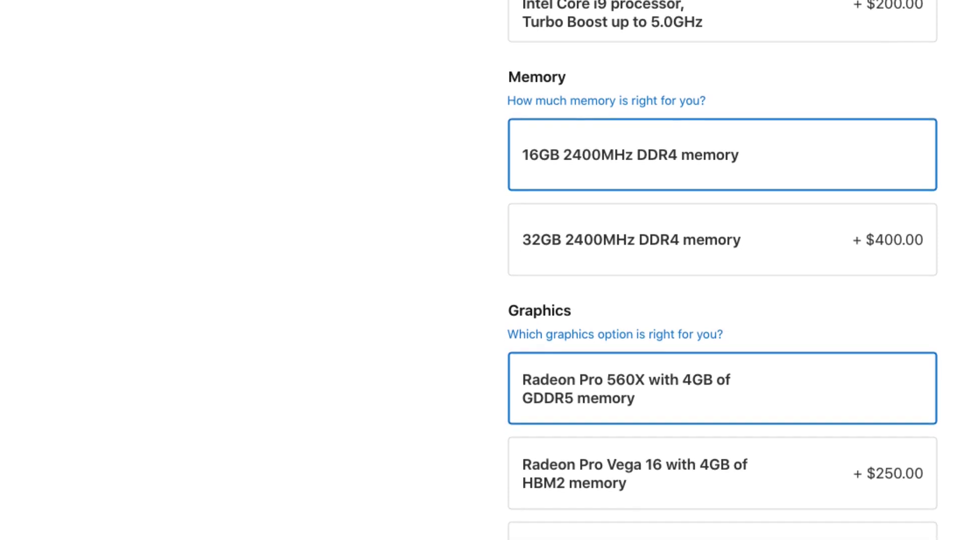
scroll(721, 270, "down", 4)
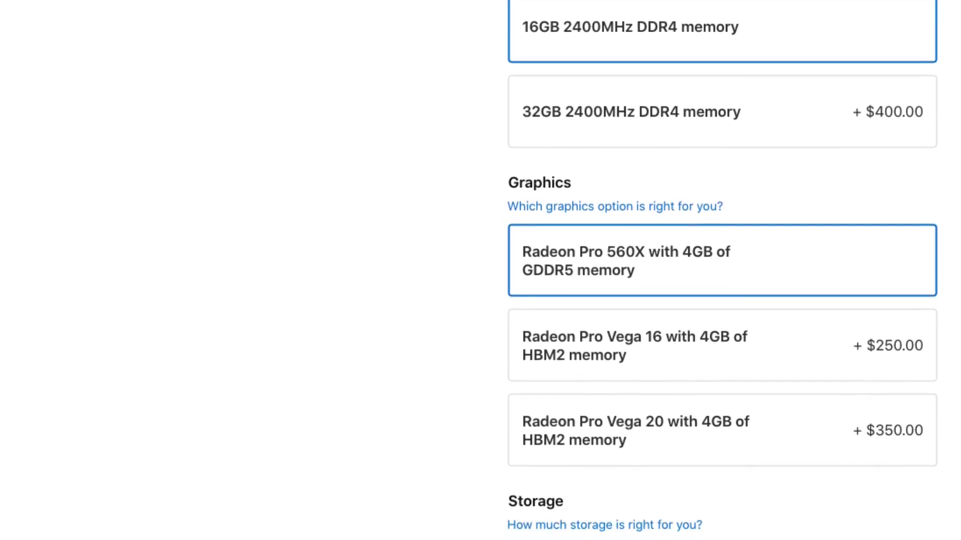
scroll(720, 270, "down", 4)
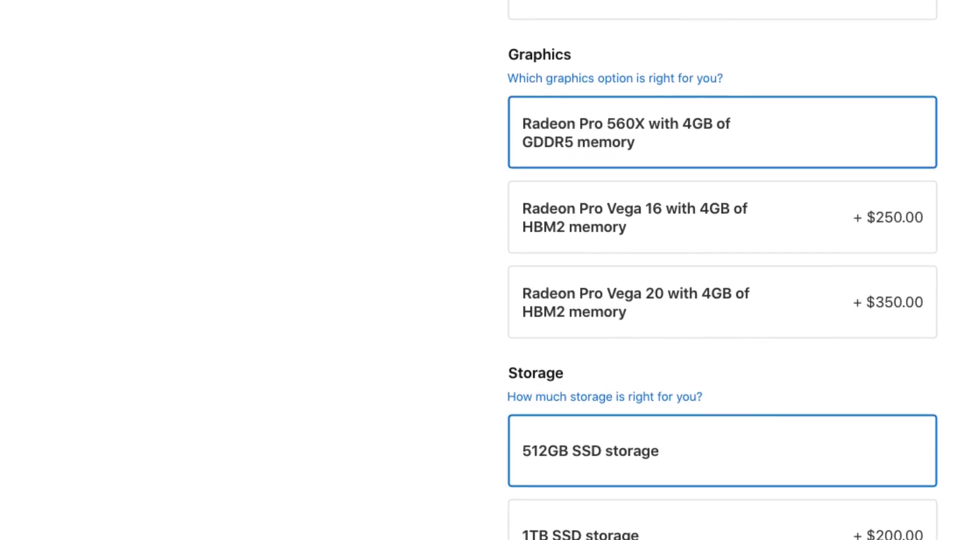
scroll(721, 271, "down", 4)
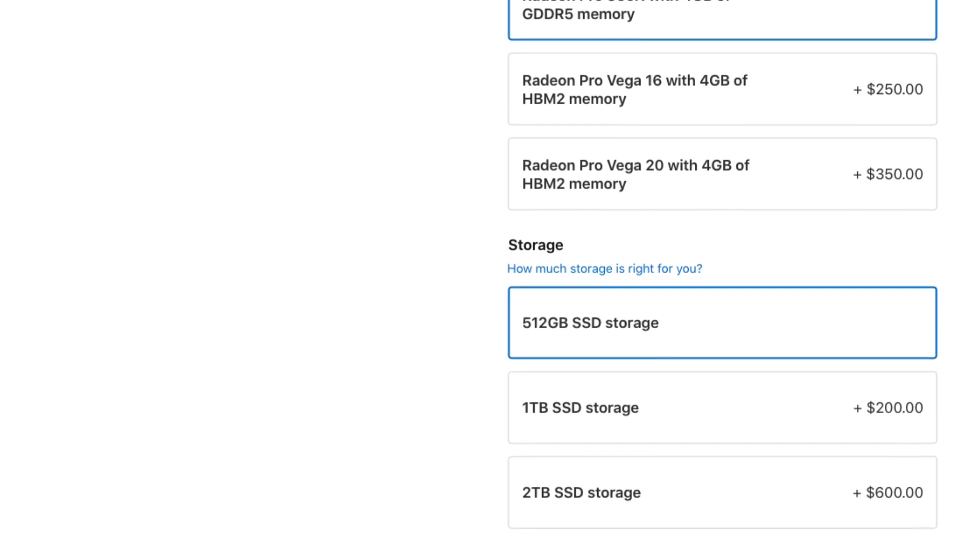